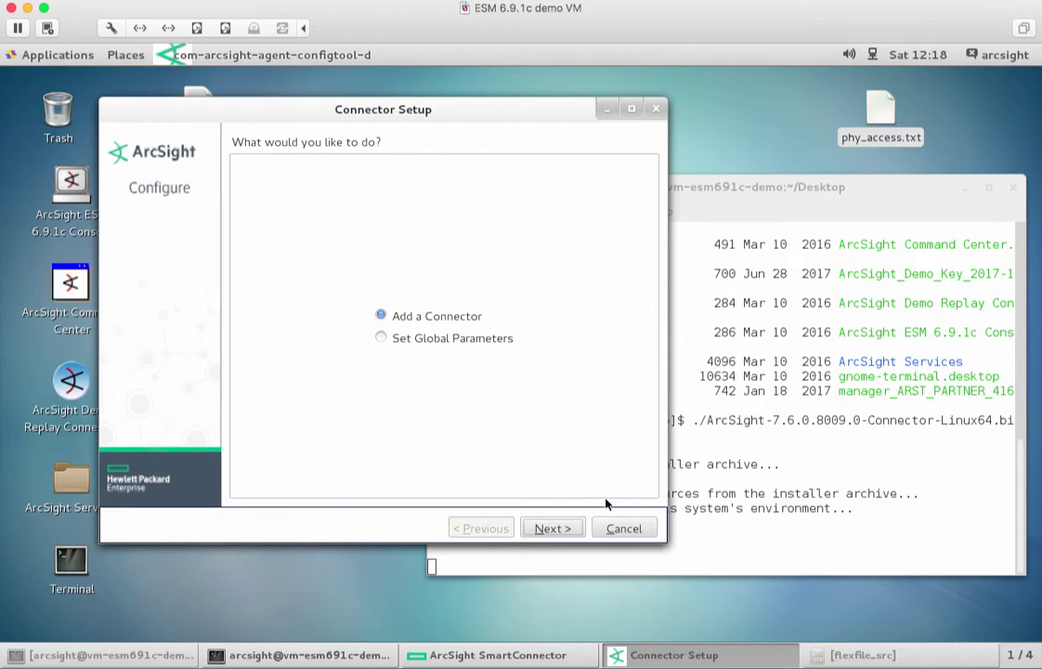
Change the connector type from Amazon Web Services CloudTrail to ArcSight FlexConnector Regex Folder File.
left_click(555, 527)
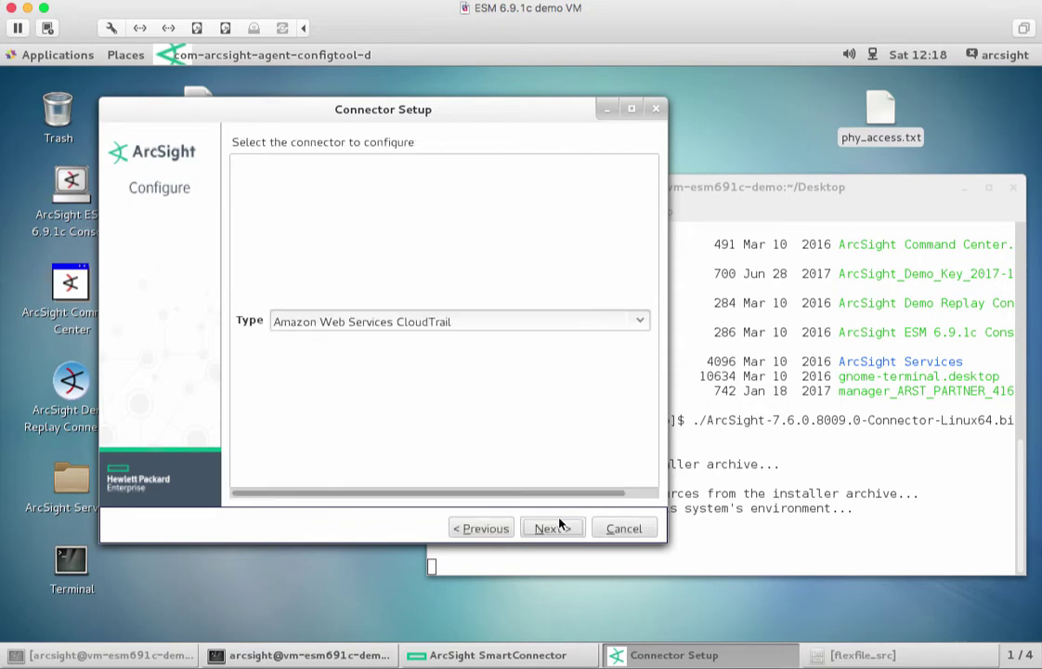
left_click(637, 322)
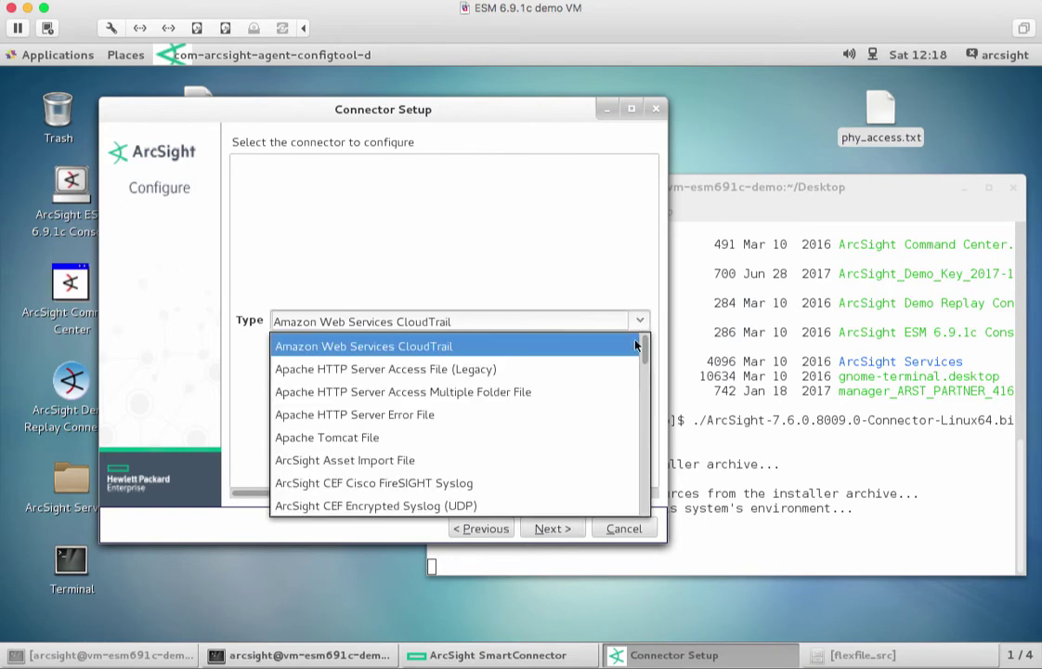
left_click_drag(645, 358, 645, 371)
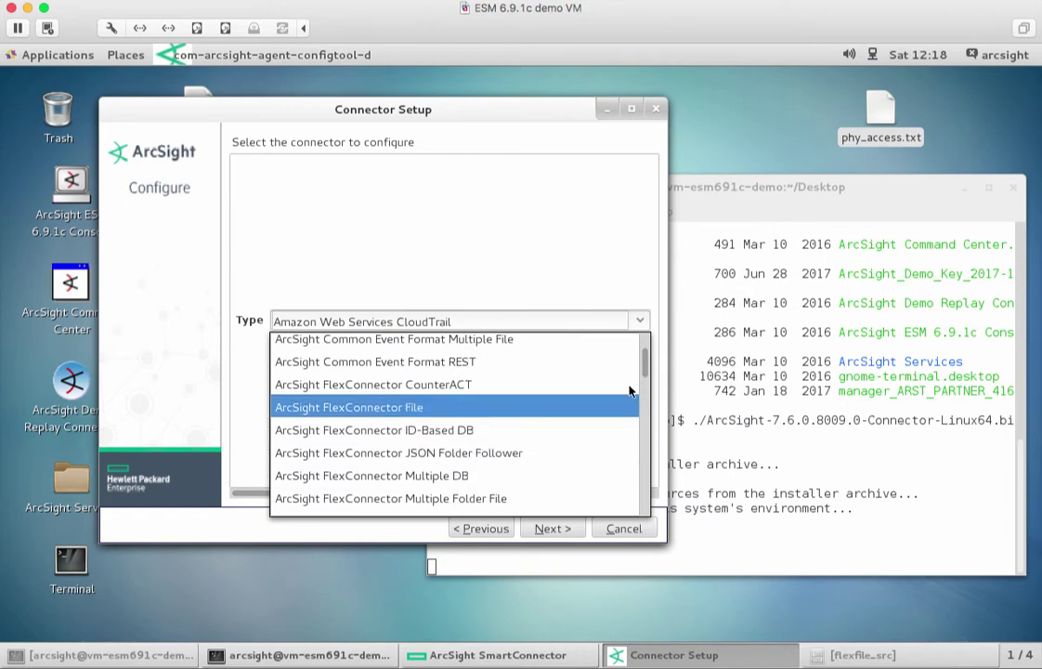
left_click_drag(644, 374, 645, 376)
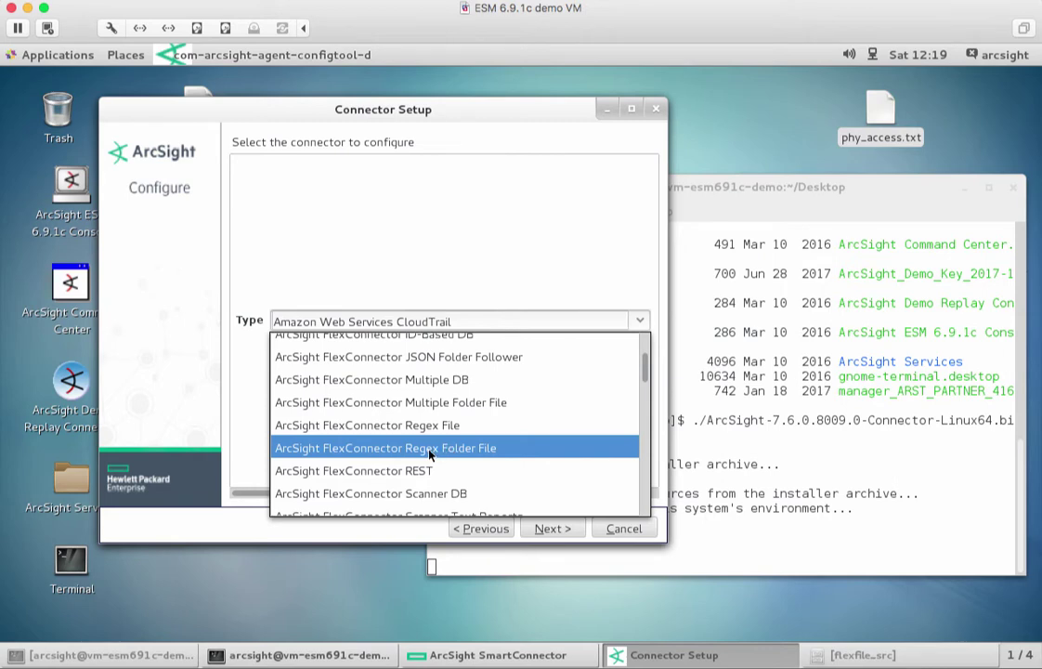
left_click(429, 451)
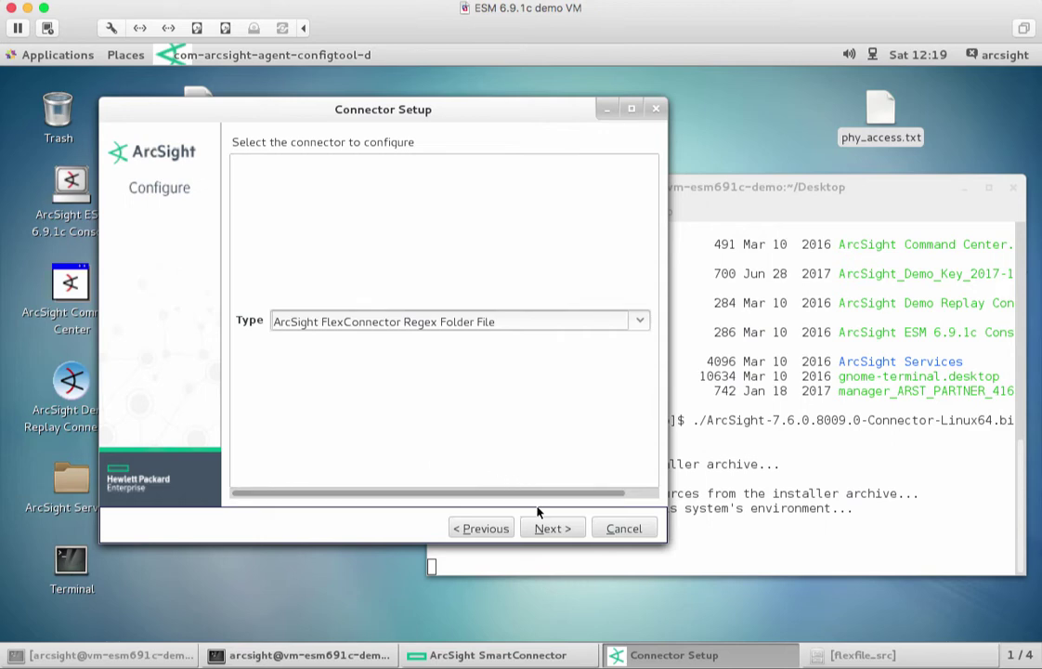
On the connector parameters page, set Log Unparsed Events to true.
left_click(551, 529)
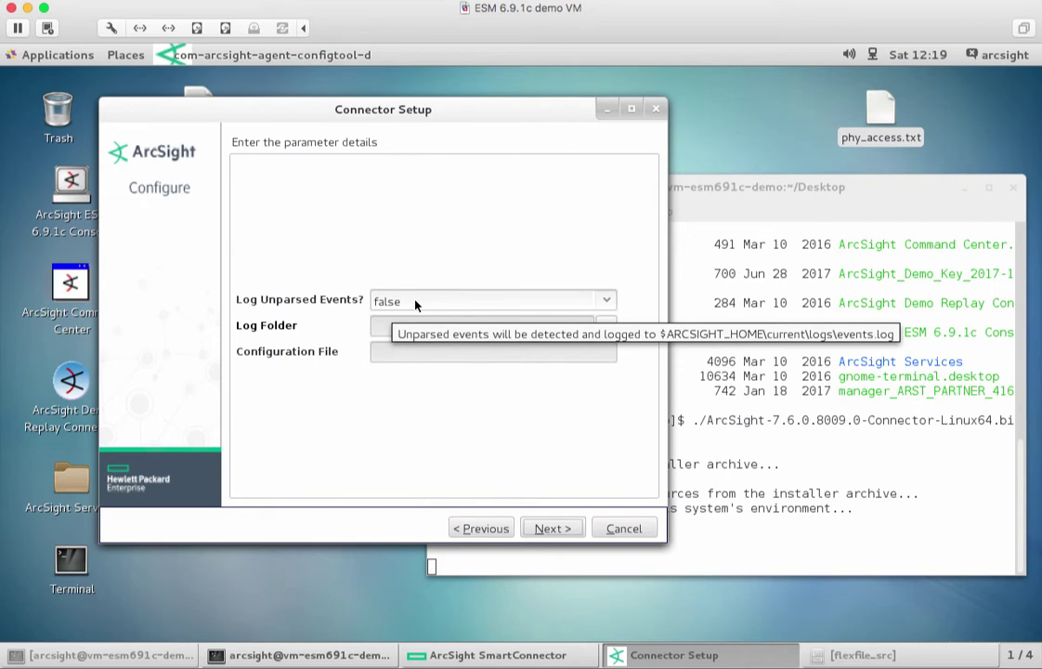
left_click(416, 303)
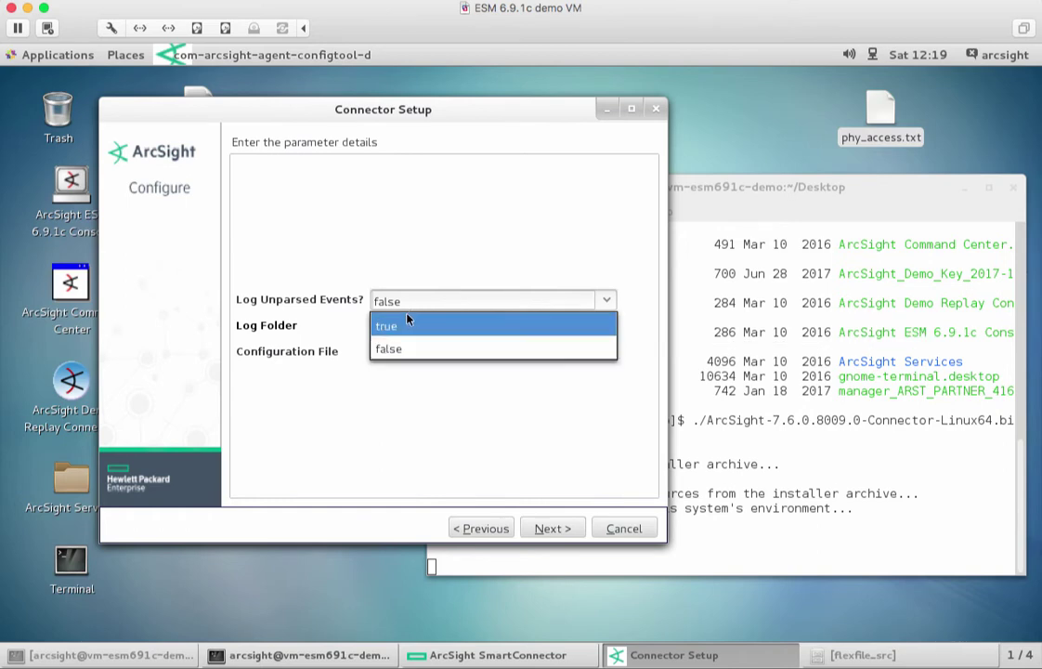
left_click(405, 322)
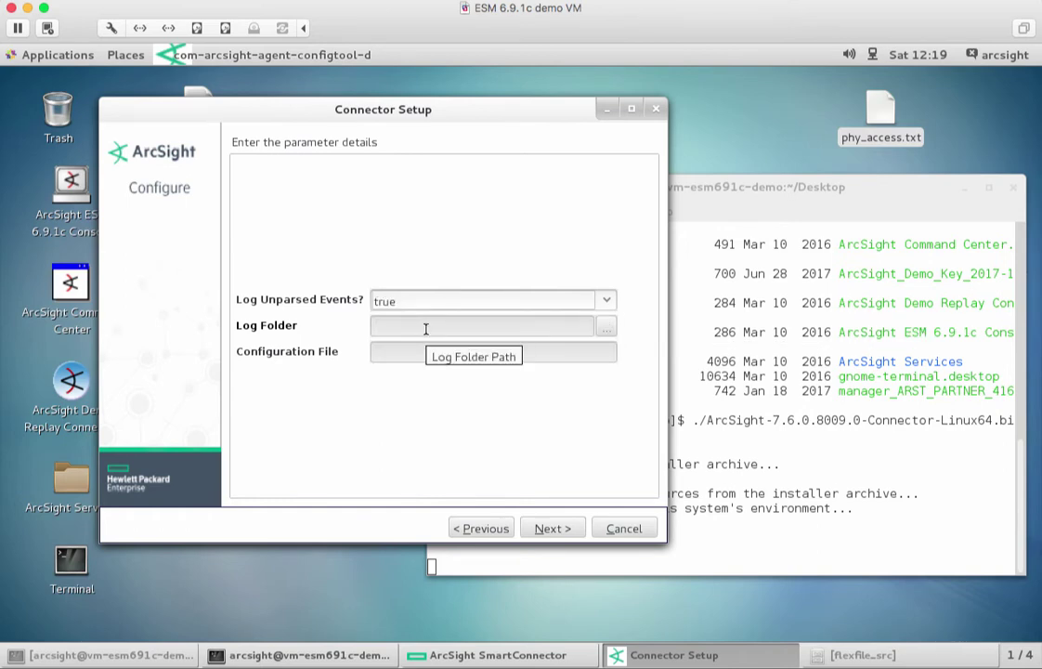
Browse to /opt/arcsight/flexfile_src and set it as the Log Folder.
left_click(602, 326)
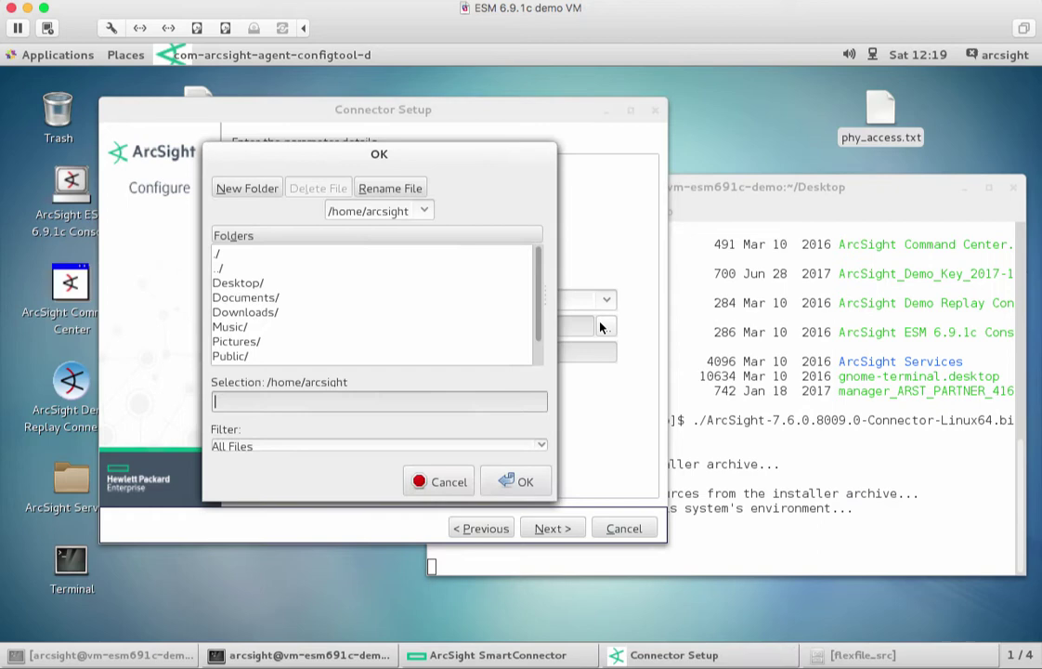
double_click(252, 268)
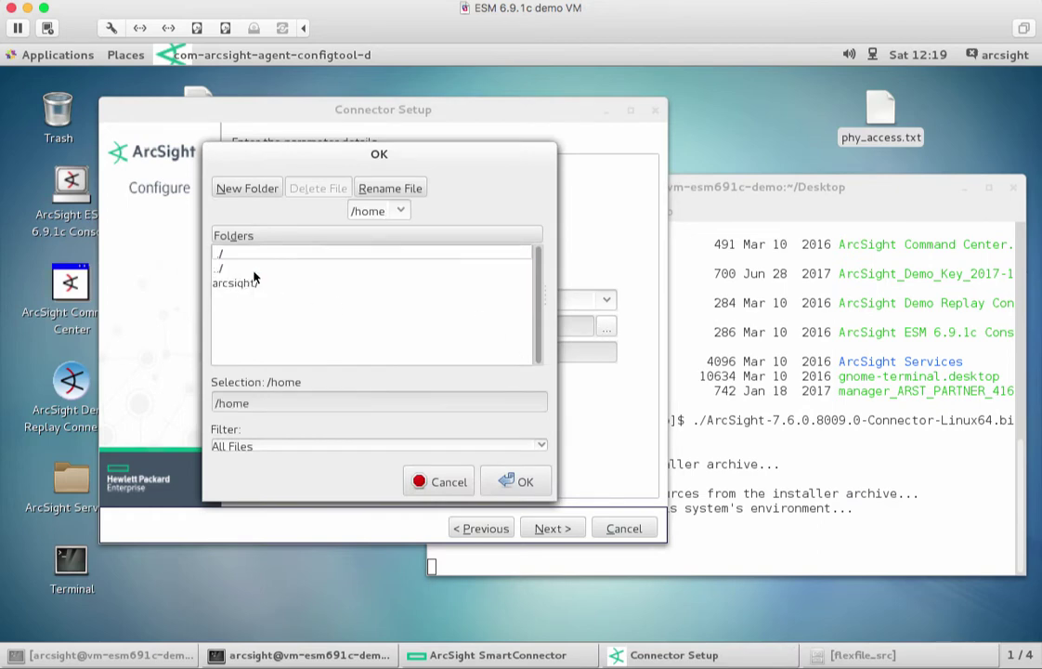
double_click(252, 269)
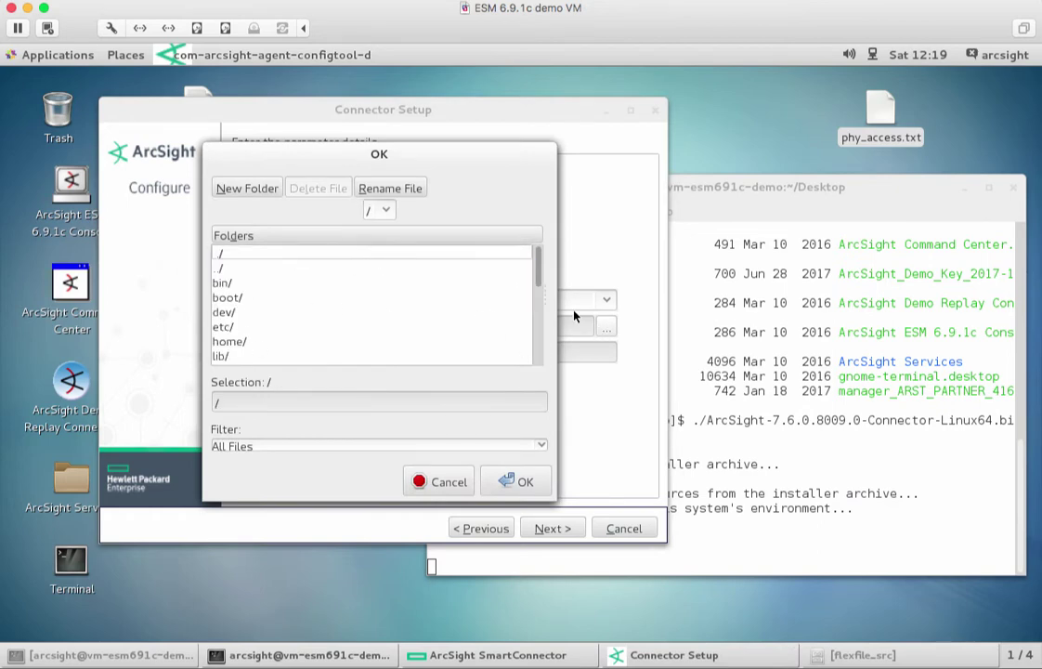
left_click_drag(540, 281, 540, 318)
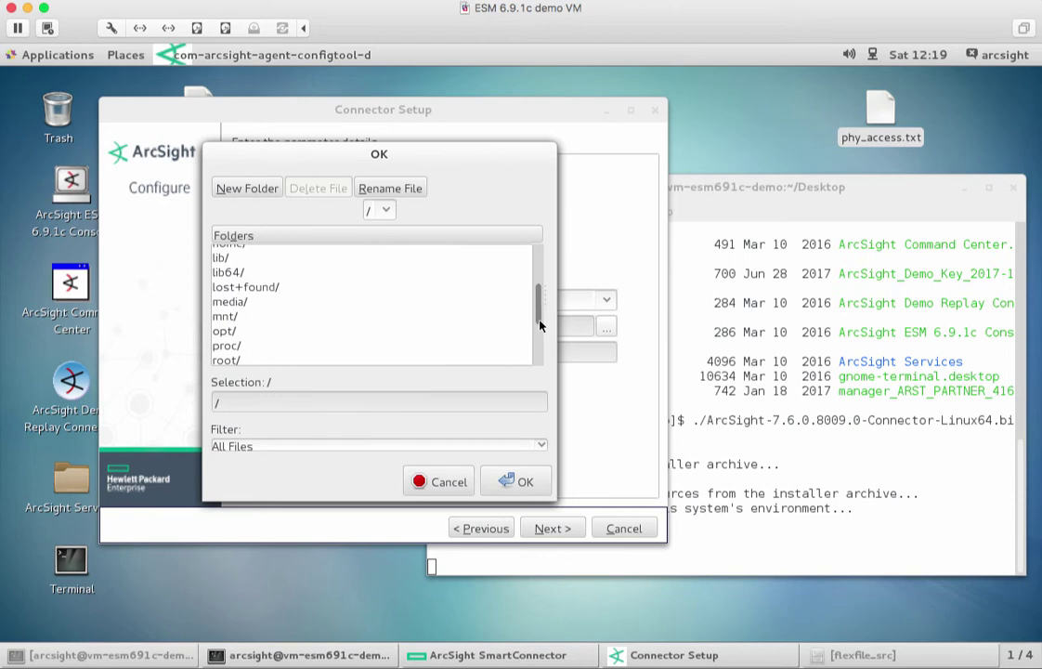
double_click(255, 331)
double_click(244, 282)
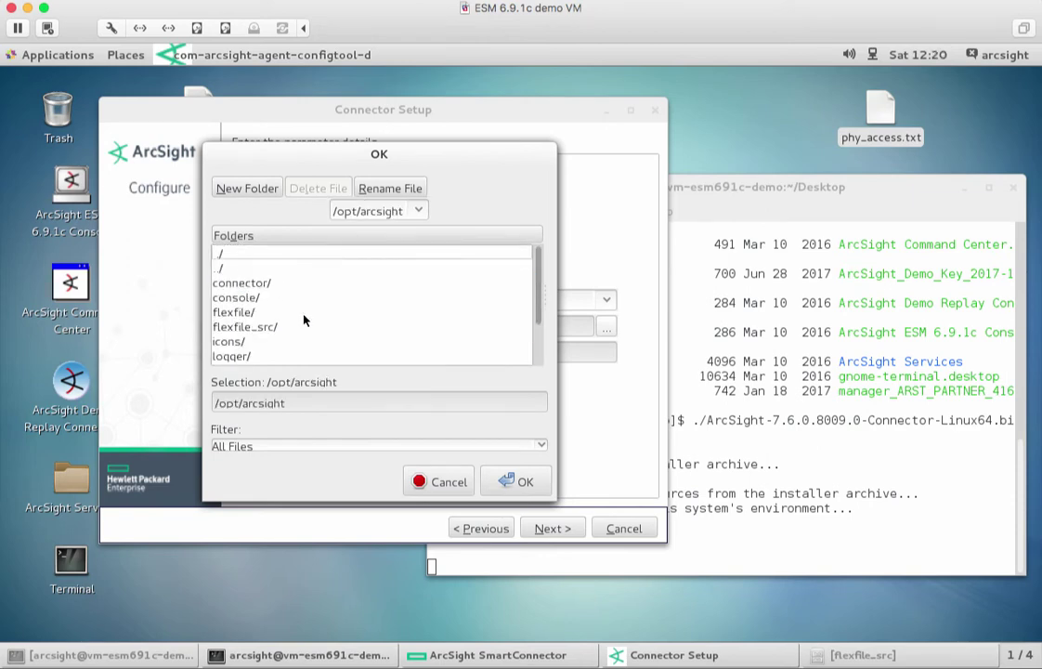
left_click(252, 328)
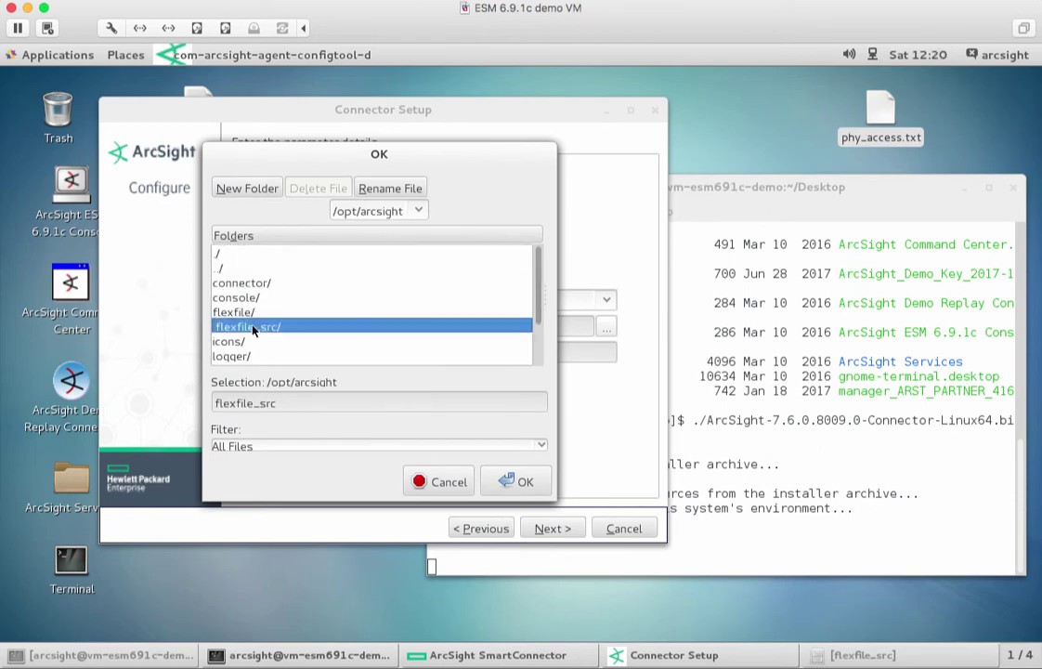
left_click(516, 481)
left_click(414, 355)
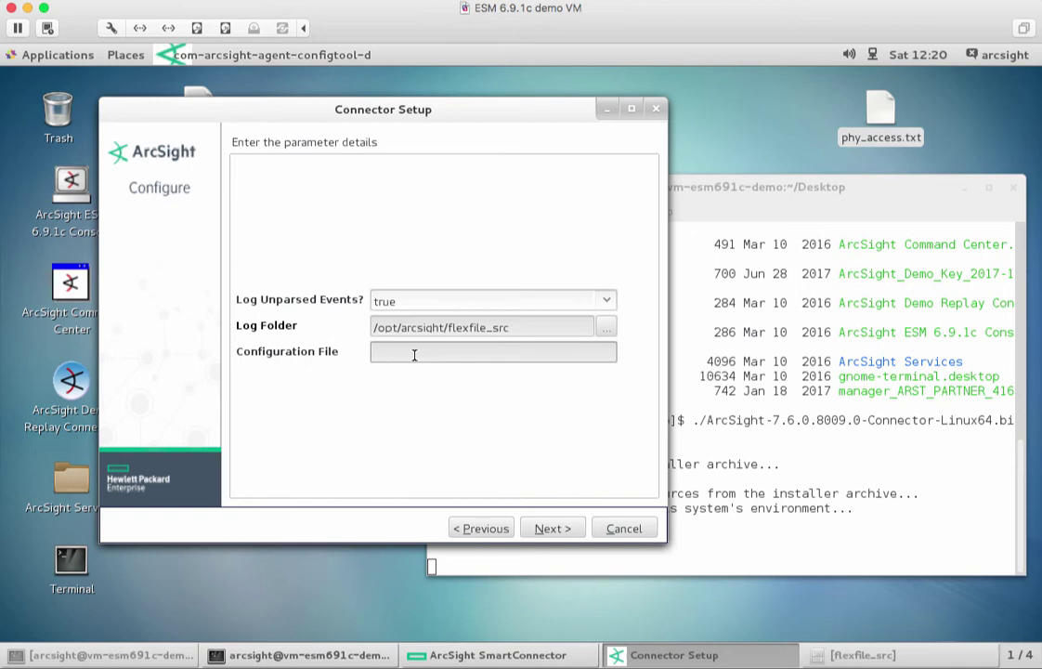
Enter 'flexfile' as the Configuration File and accept the verification warning.
type("flexfile")
left_click(562, 527)
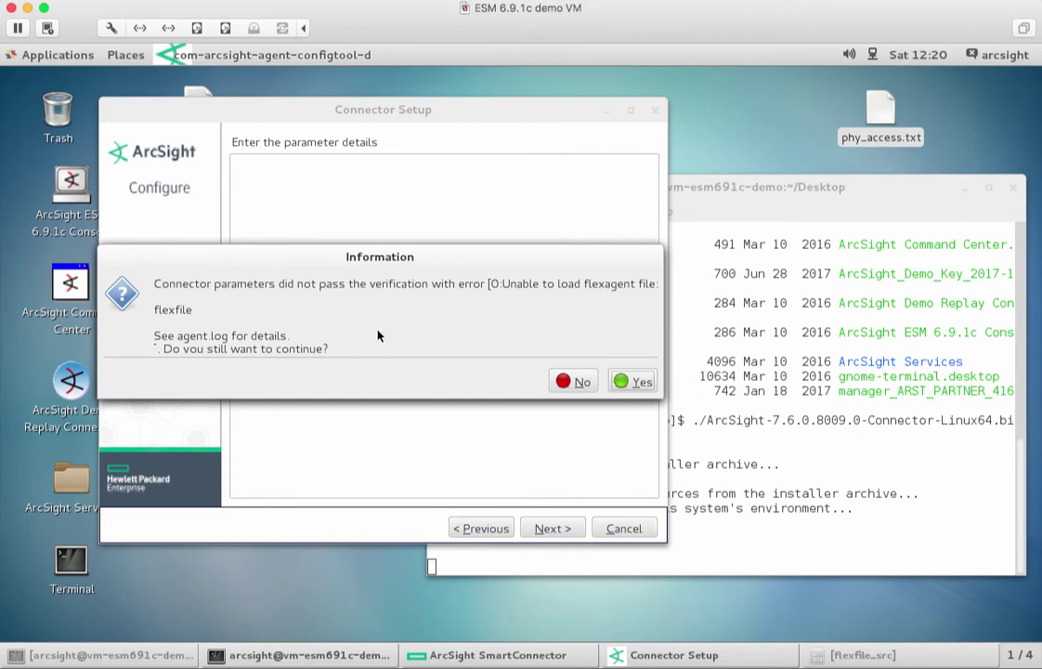
left_click(622, 382)
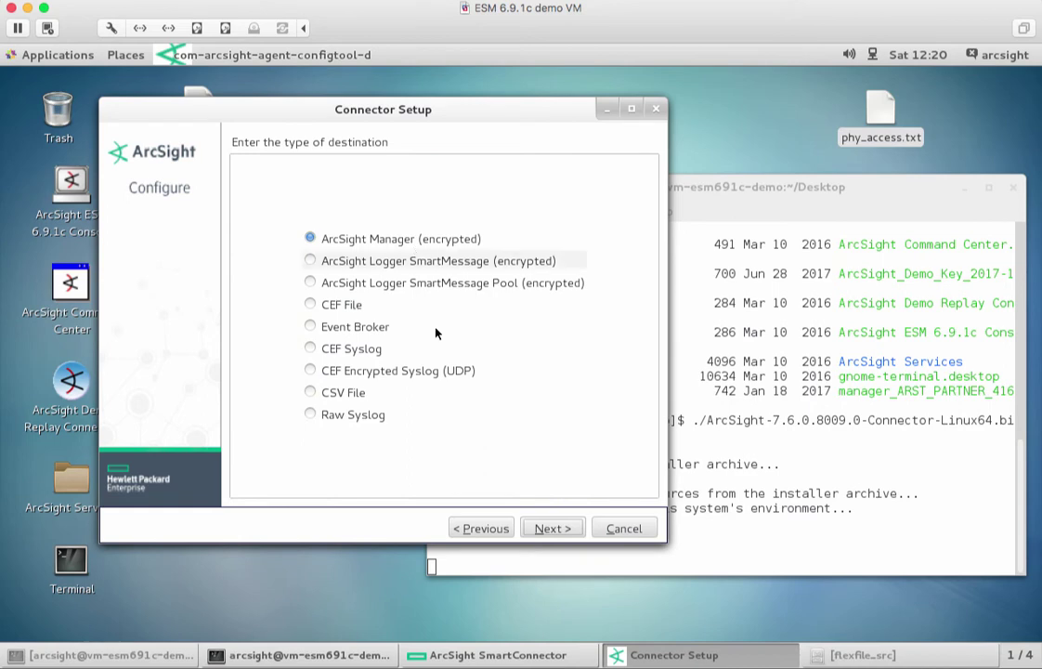
Enter manager hostname vm-esm691c-demo, then the login user name and account password.
left_click(551, 529)
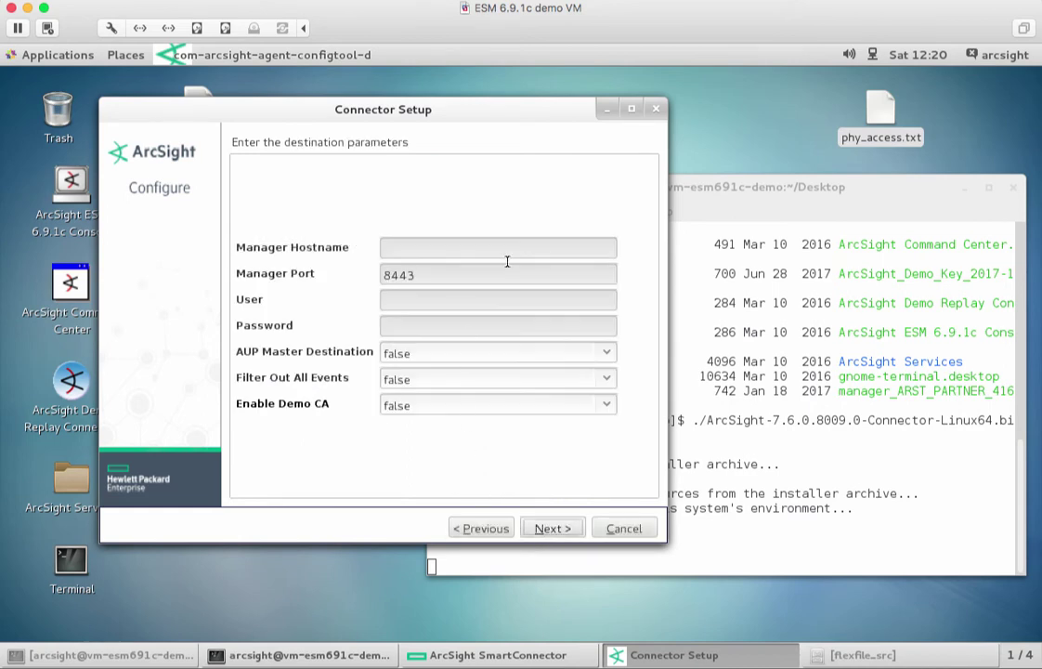
left_click(516, 249)
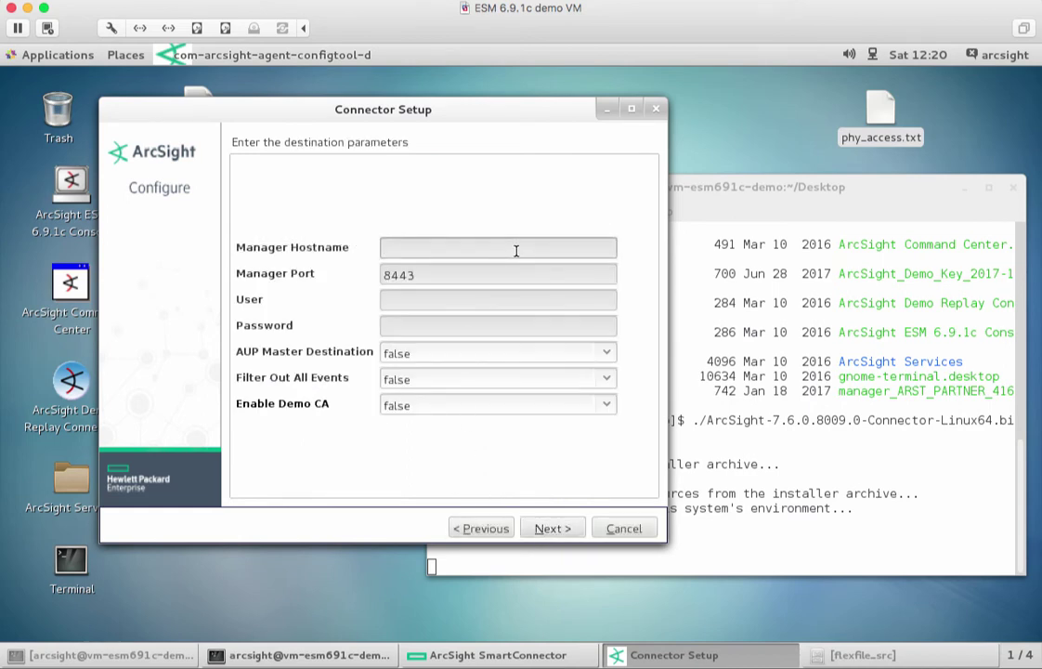
type("vm-esm691c-demo")
key("Tab")
key("Tab")
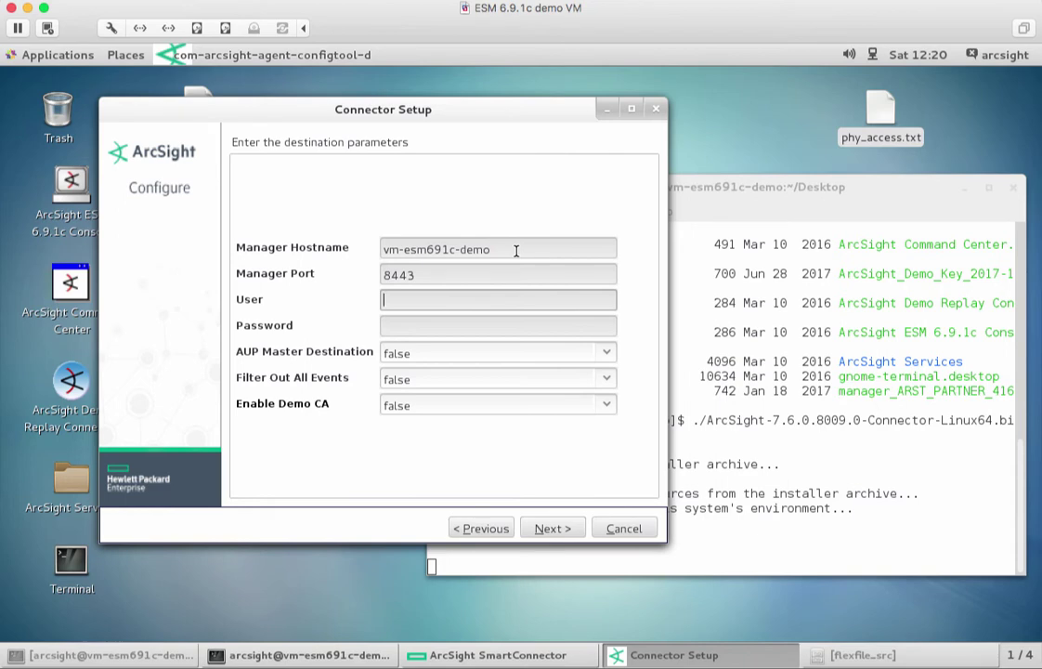
type("admin")
key("Tab")
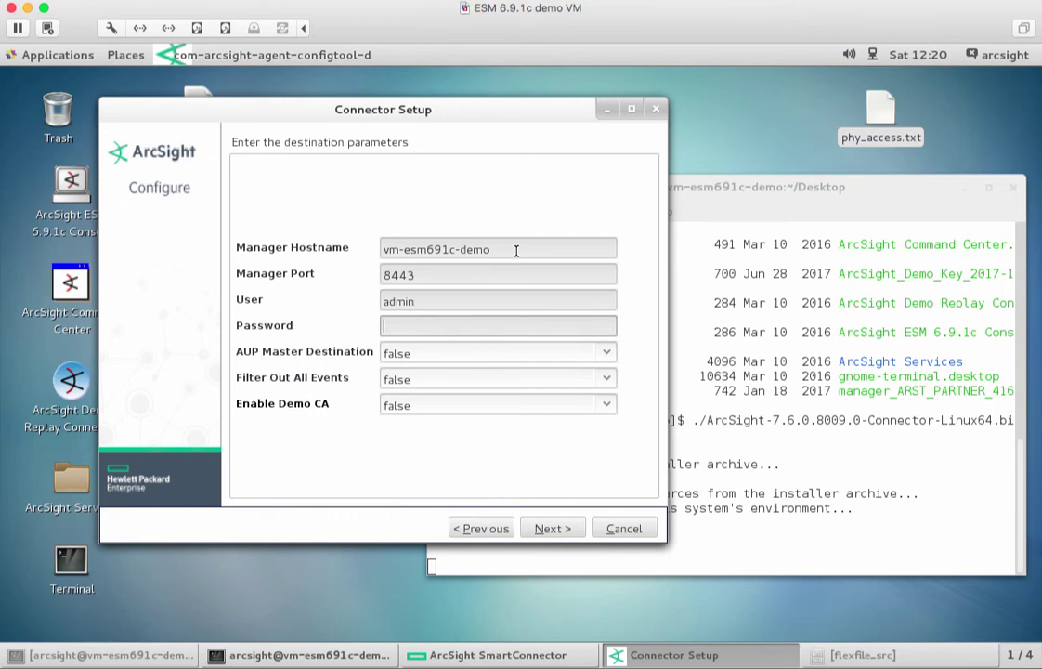
type("ad")
key("BackSpace")
key("BackSpace")
type("password")
Set Enable Demo CA to true and submit the destination settings.
left_click(473, 406)
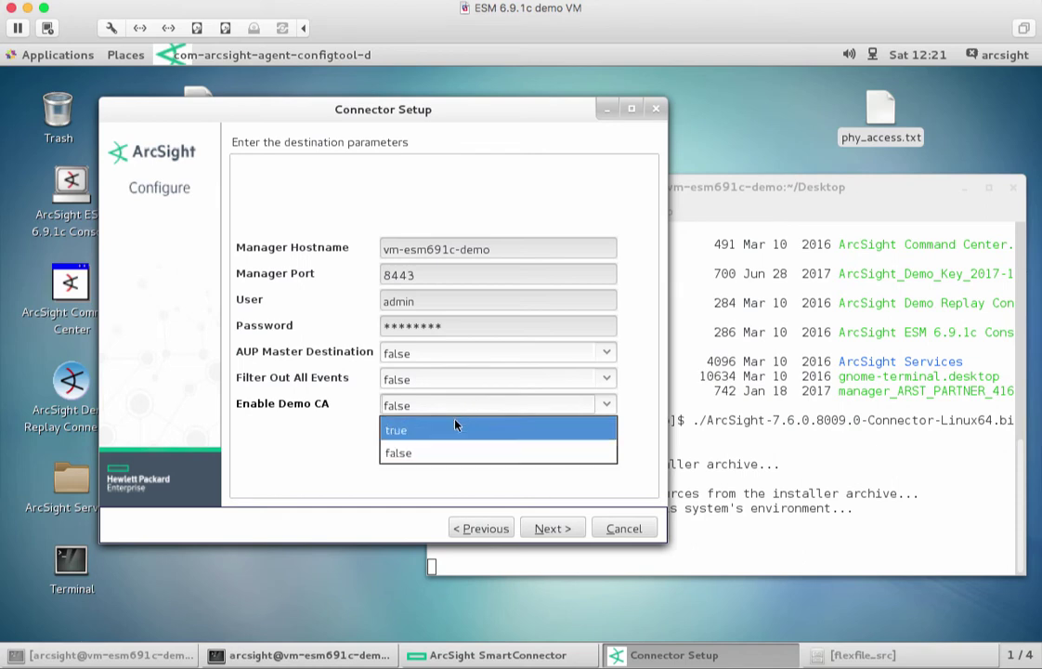
left_click(460, 430)
left_click(564, 526)
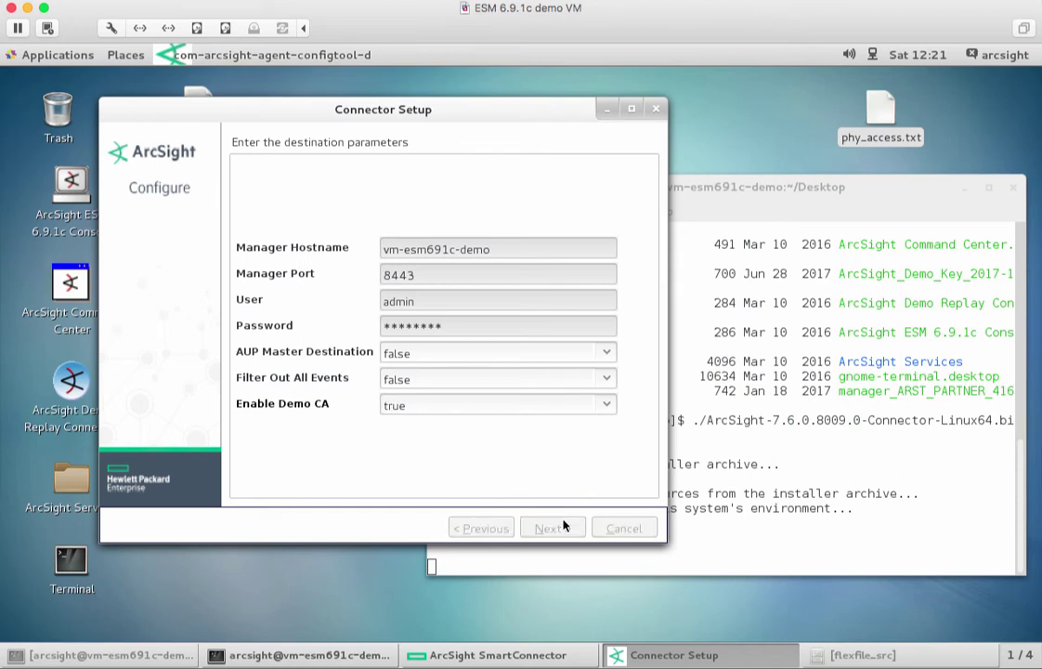
Name the connector 'FlexFile Demo' with Location 'VM' and submit the connector details.
left_click(361, 278)
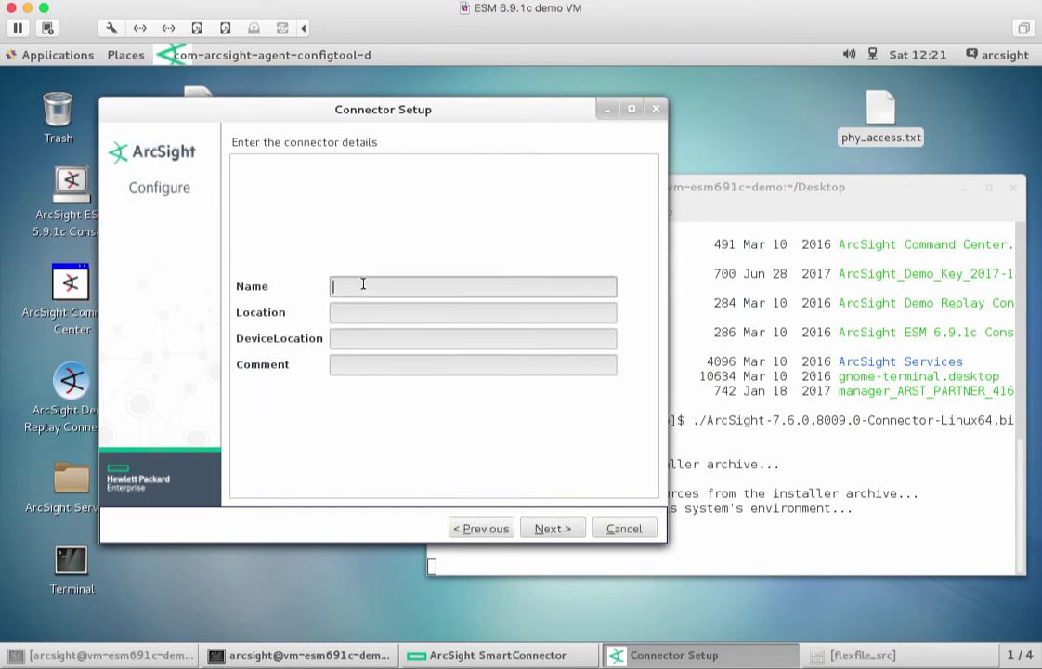
type("FlexFile Demo")
key("Tab")
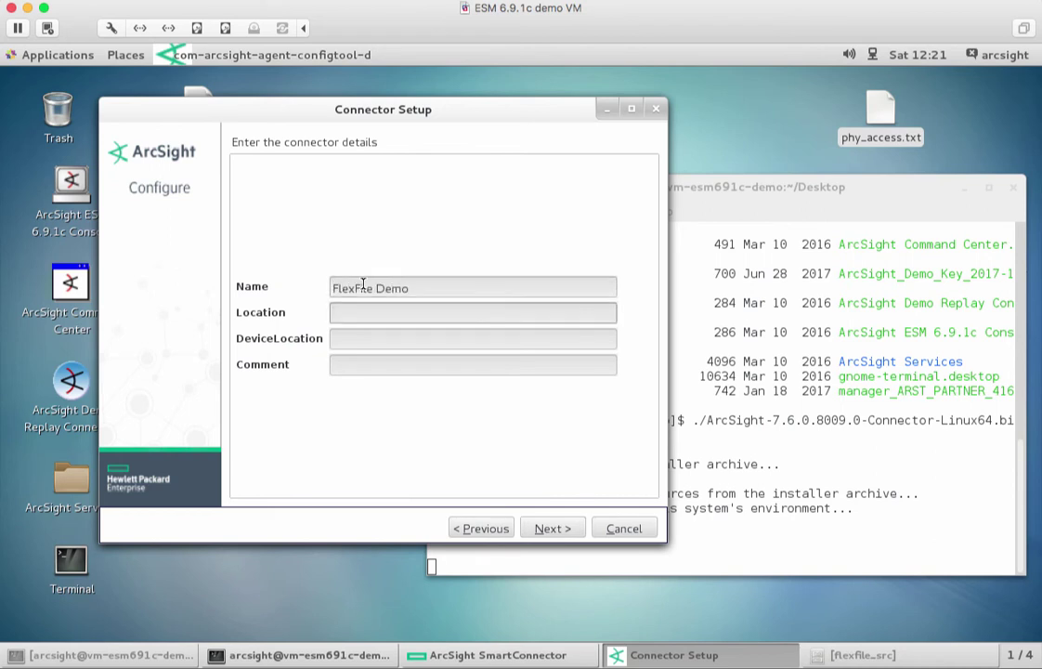
type("VM")
key("Tab")
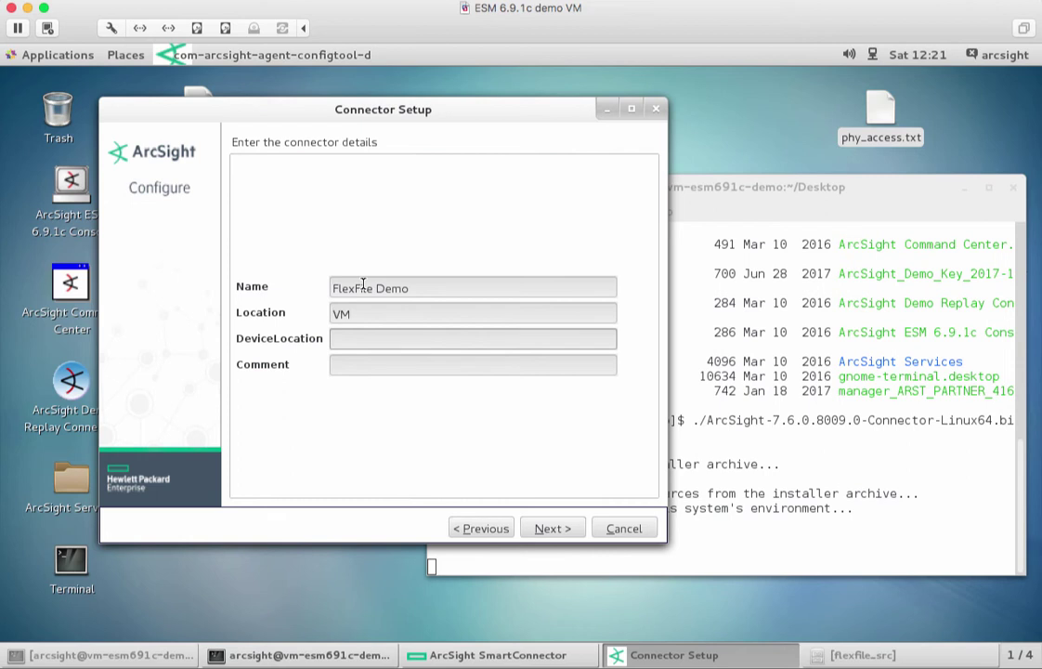
left_click(566, 530)
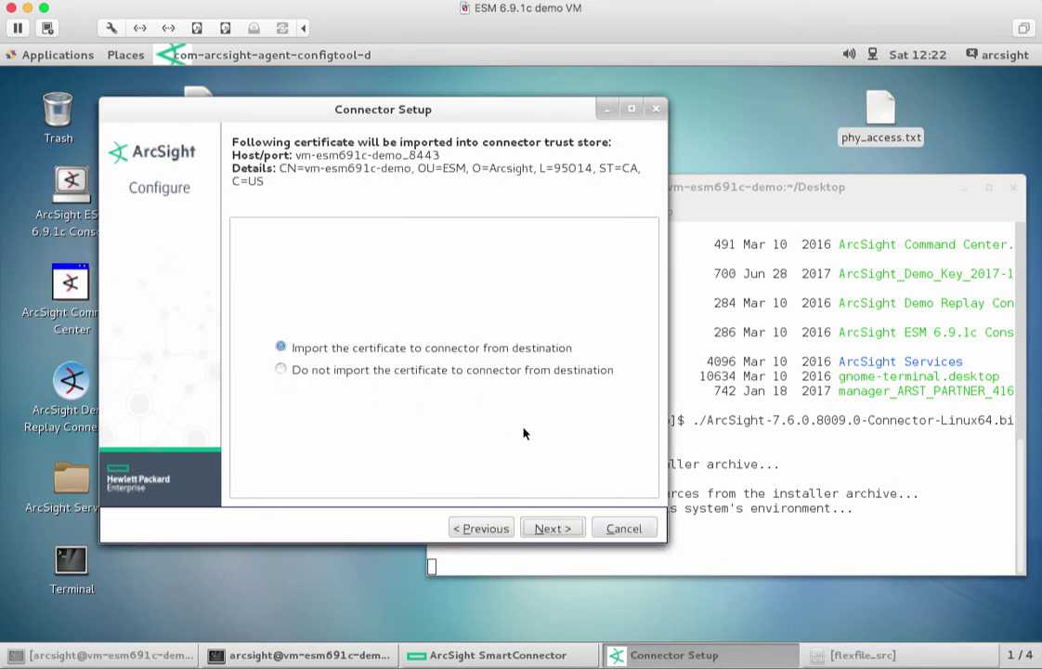
Import the vm-esm691c-demo_8443 certificate, pass the summary and service pages, and exit setup.
left_click(540, 528)
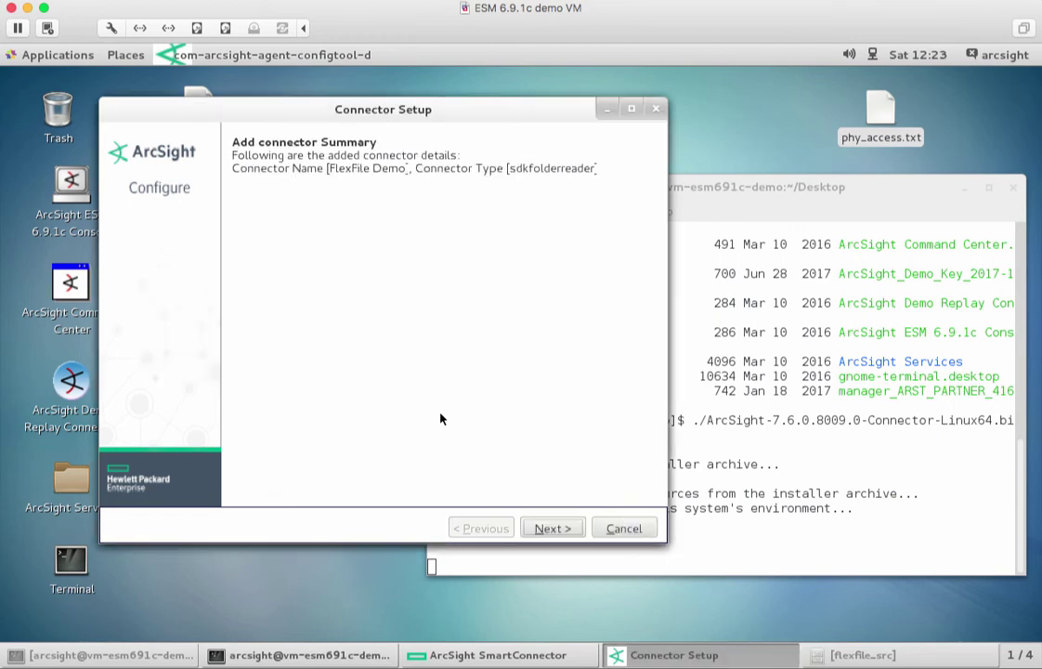
left_click(545, 527)
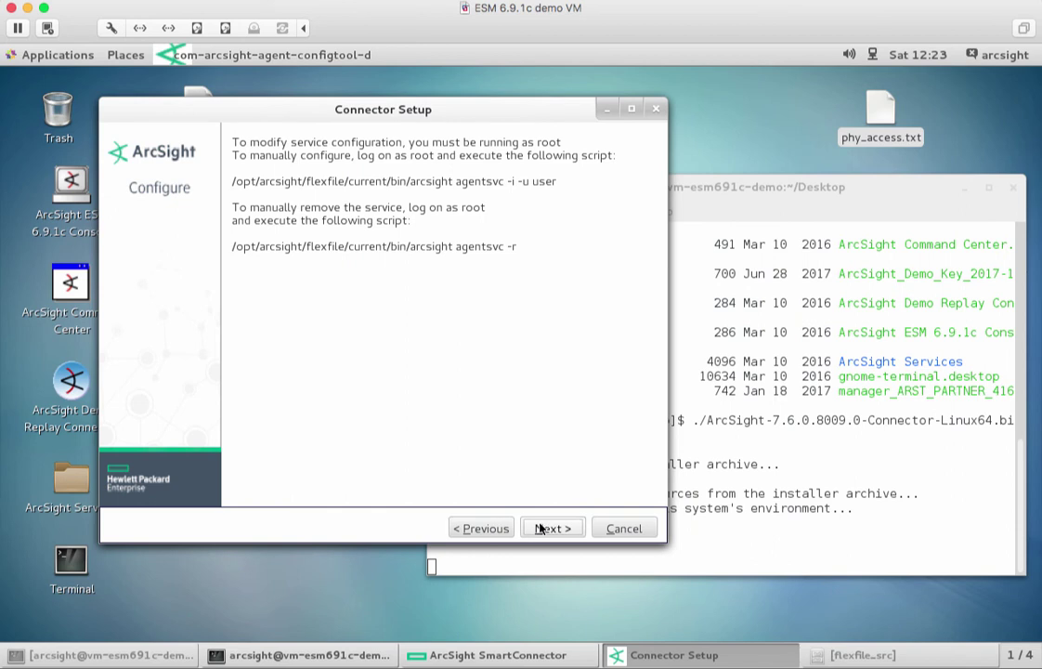
left_click(541, 528)
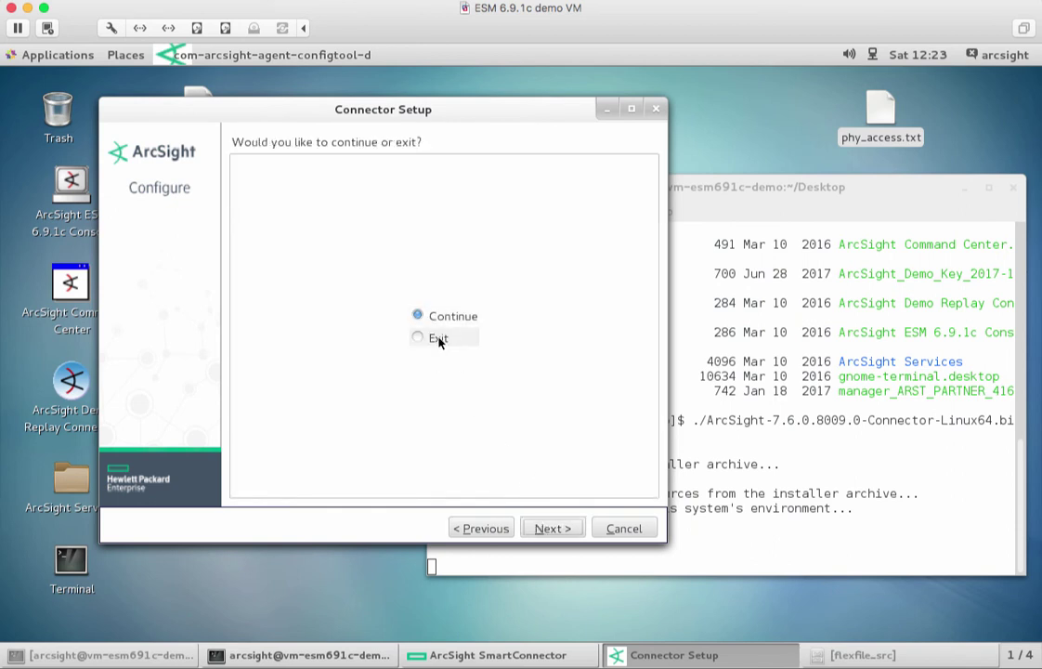
left_click(439, 339)
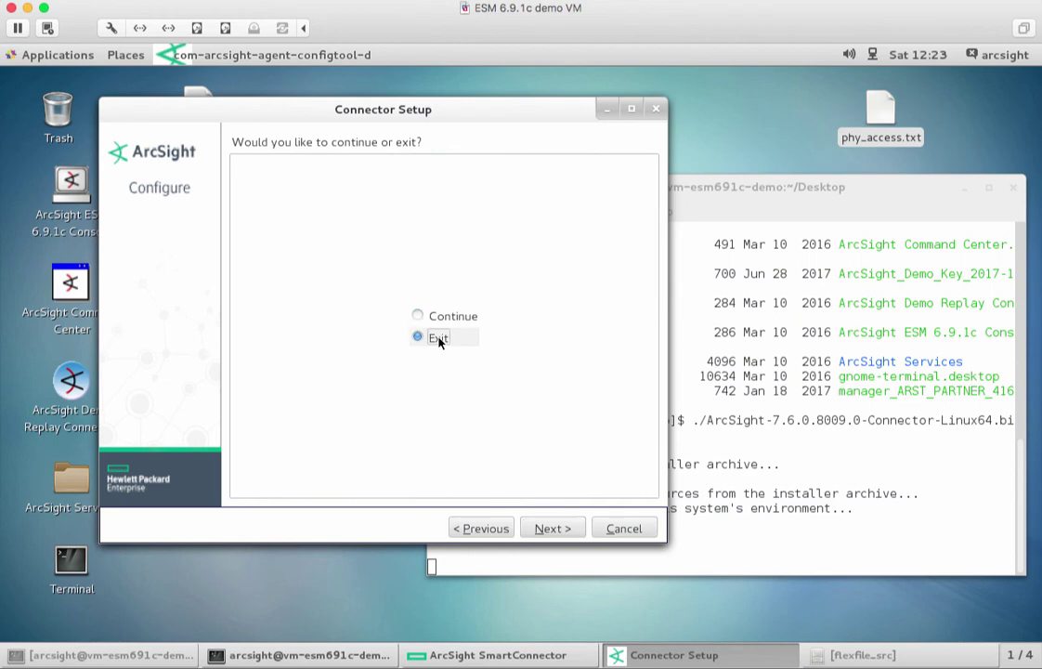
left_click(540, 526)
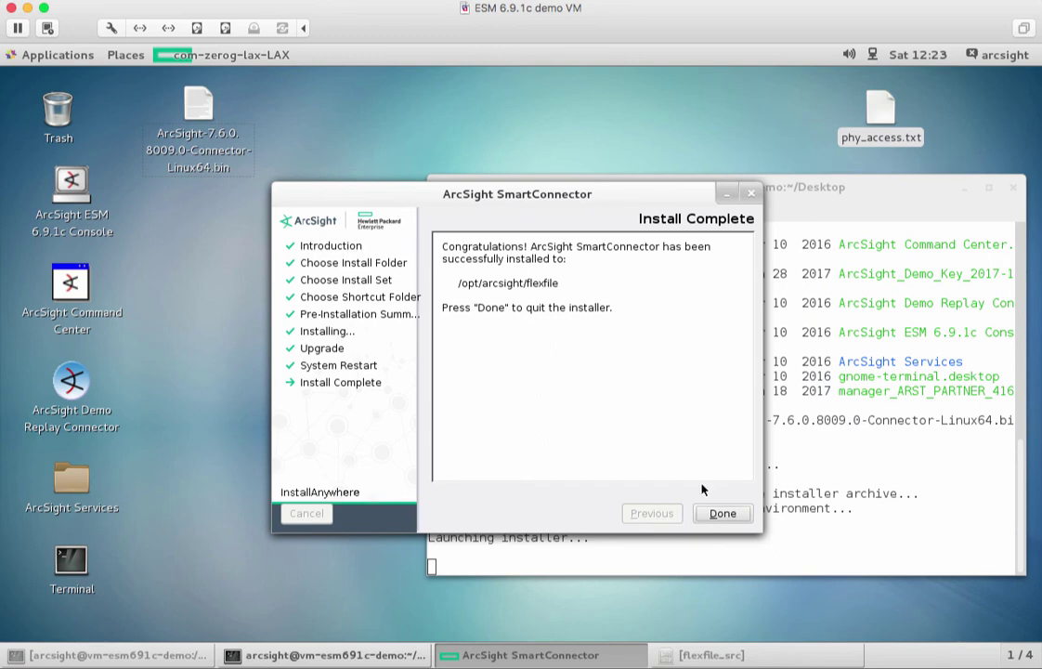
Close the finished installer with Done and move the terminal window toward the upper left.
left_click(722, 513)
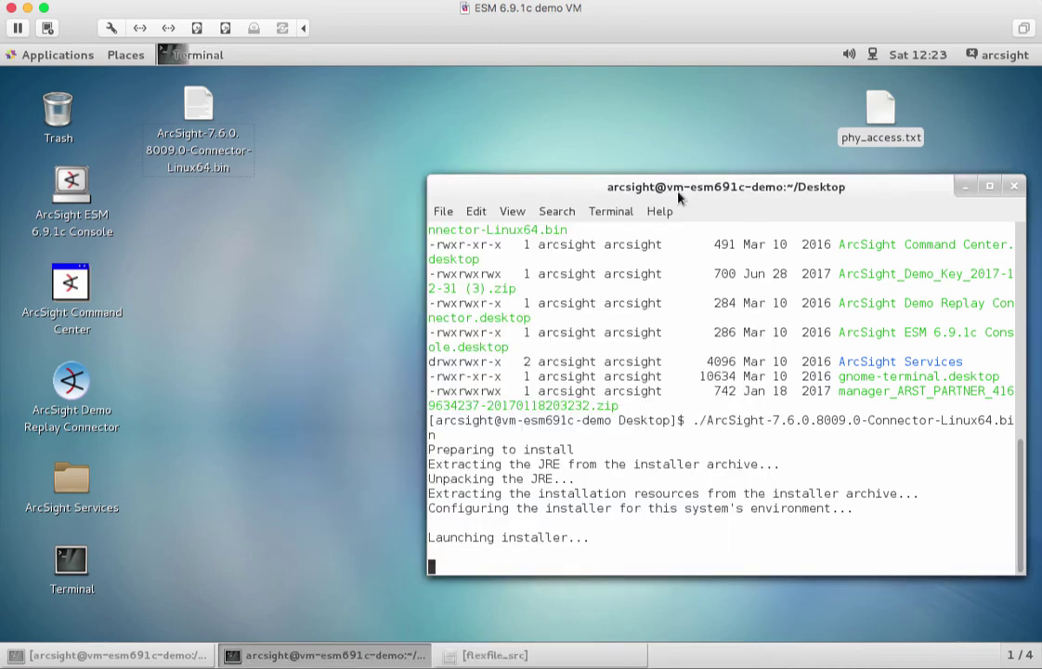
left_click_drag(678, 196, 481, 167)
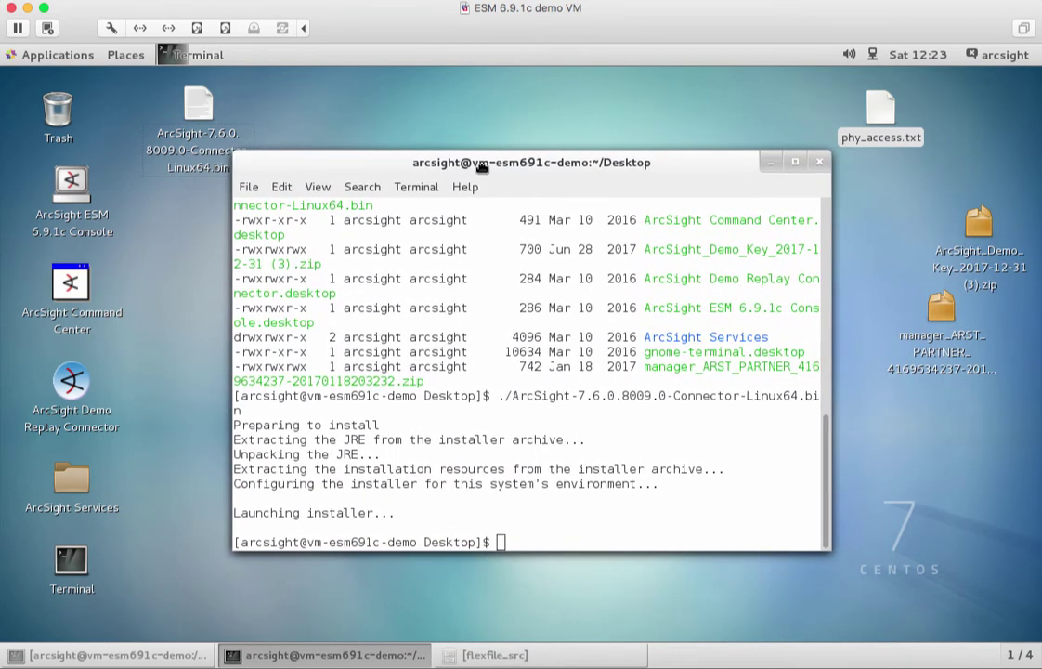